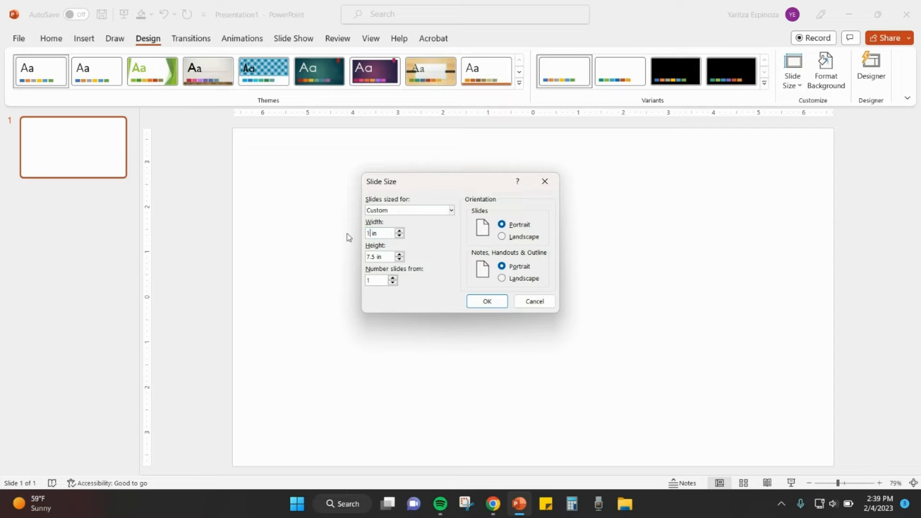
Step: Set the custom slide size to 11 in wide by 8.5 in high, maximizing the content
{"action": "left_click", "coordinate": [371, 257]}
{"action": "key", "text": "BackSpace"}
{"action": "type", "text": "8"}
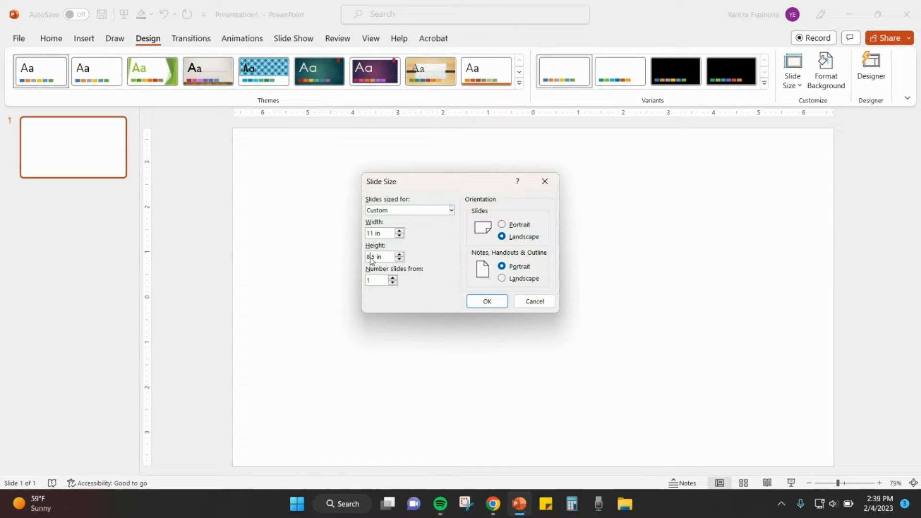
{"action": "key", "text": "Return"}
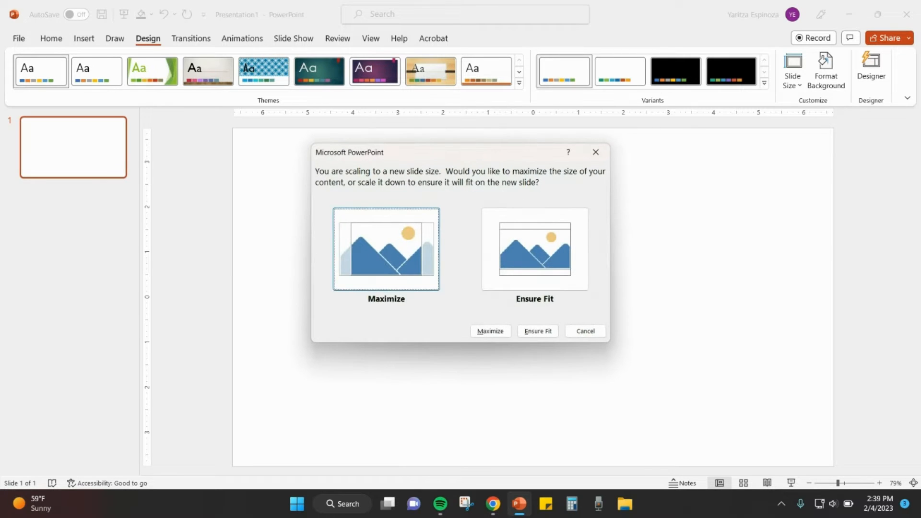
{"action": "left_click", "coordinate": [490, 331]}
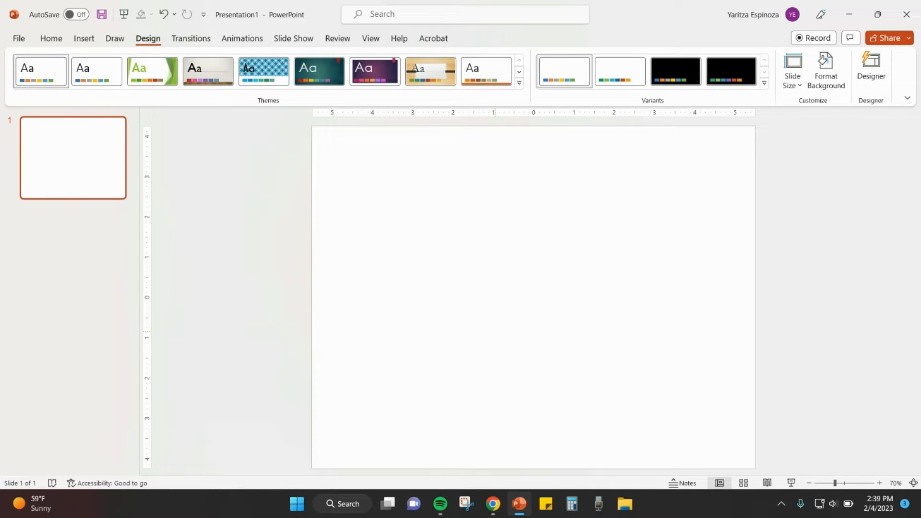
Step: Draw a text box about 6.05" wide over the left part of the slide and center its text
{"action": "left_click", "coordinate": [52, 38]}
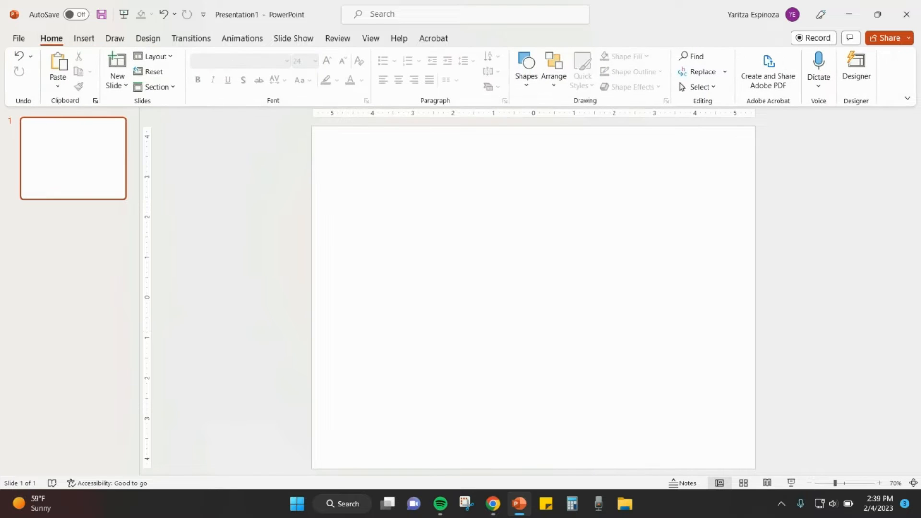
{"action": "left_click", "coordinate": [526, 67]}
{"action": "left_click", "coordinate": [523, 116]}
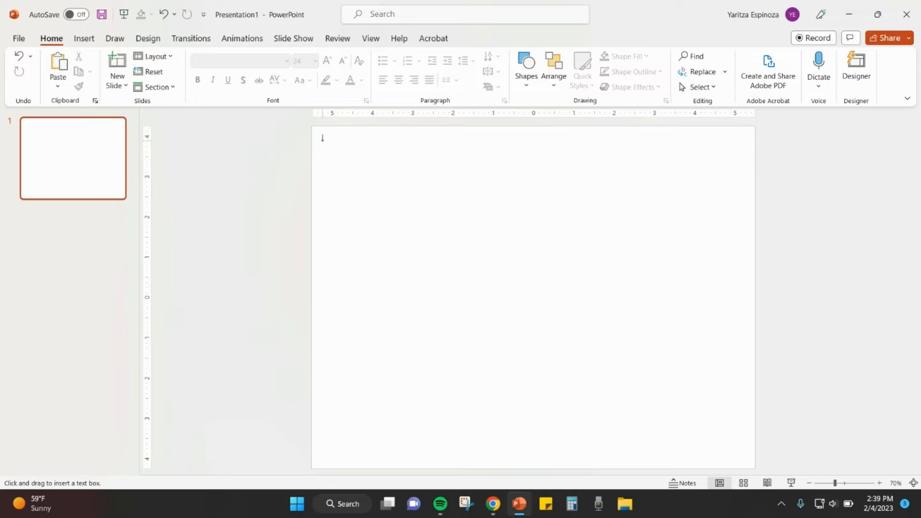
{"action": "left_click_drag", "start_coordinate": [322, 140], "coordinate": [566, 453]}
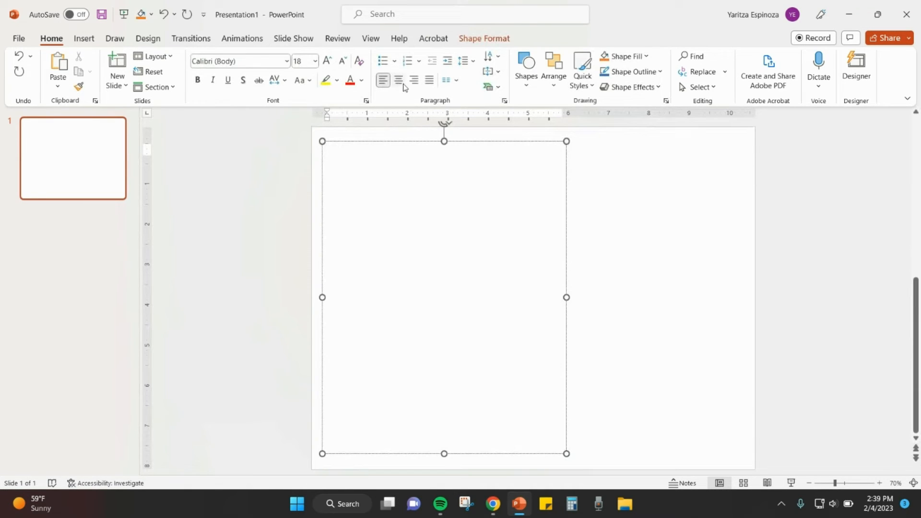
{"action": "left_click", "coordinate": [401, 84]}
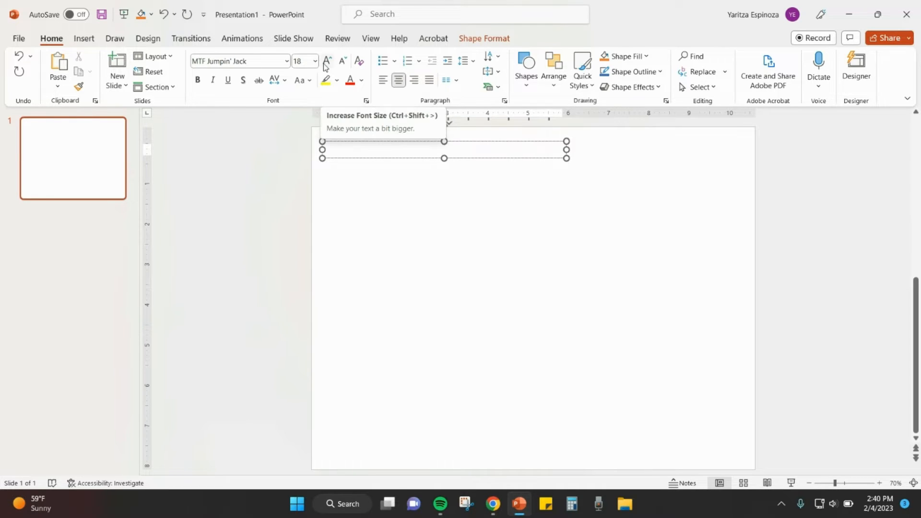
Step: Increase the text box's font size to 413 and enter the letter A
{"action": "left_click", "coordinate": [325, 67]}
{"action": "left_click", "coordinate": [325, 67]}
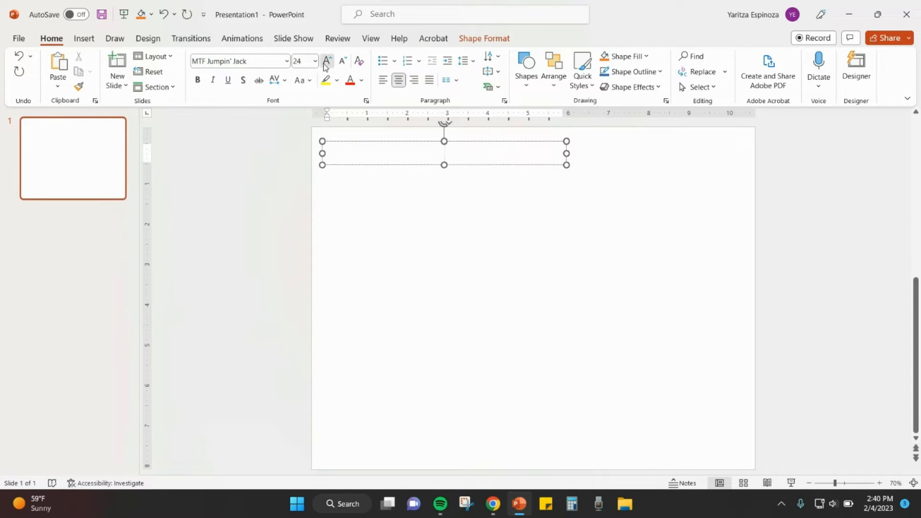
{"action": "left_click", "coordinate": [326, 67]}
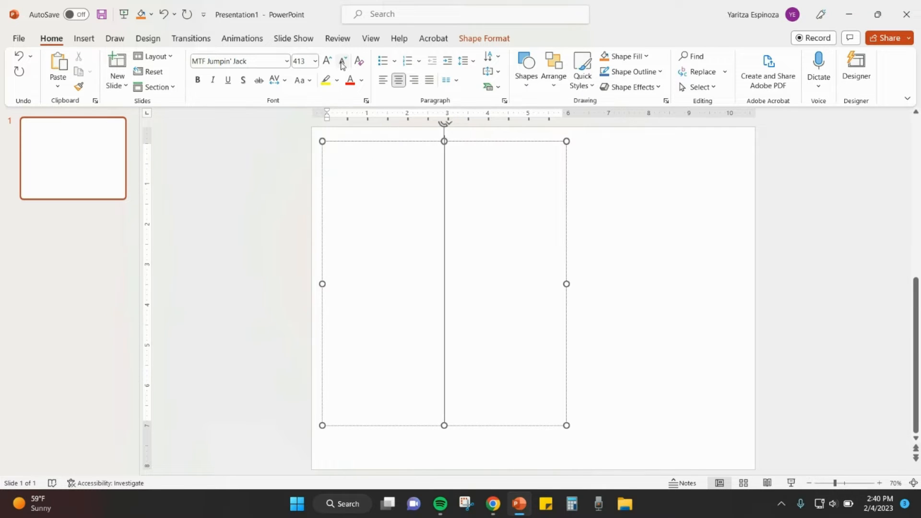
{"action": "type", "text": "A"}
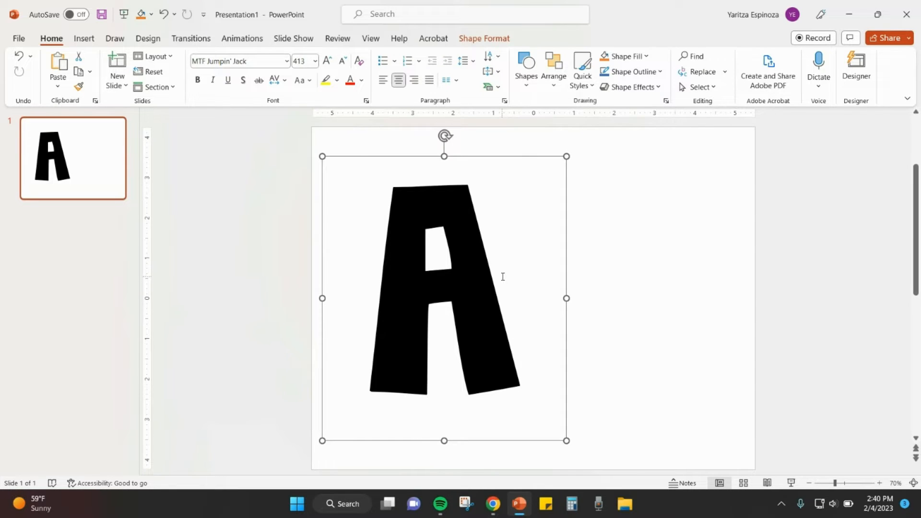
Step: Apply the orange outlined WordArt style to the letter A and set its text fill to No Fill
{"action": "left_click_drag", "start_coordinate": [502, 276], "coordinate": [417, 263]}
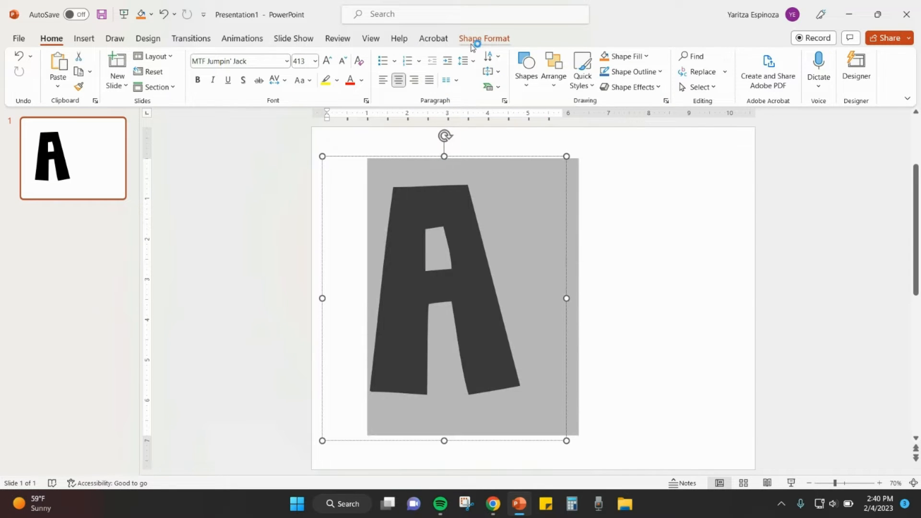
{"action": "left_click", "coordinate": [473, 44]}
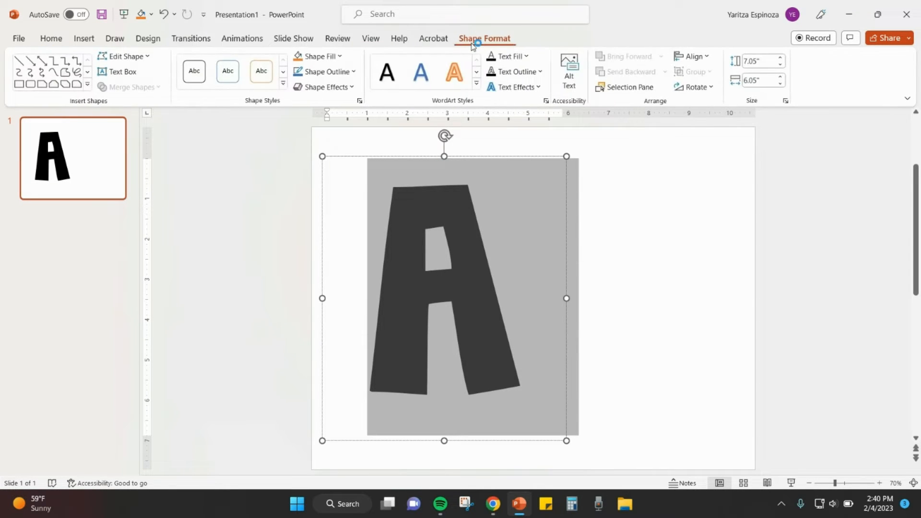
{"action": "left_click", "coordinate": [451, 75]}
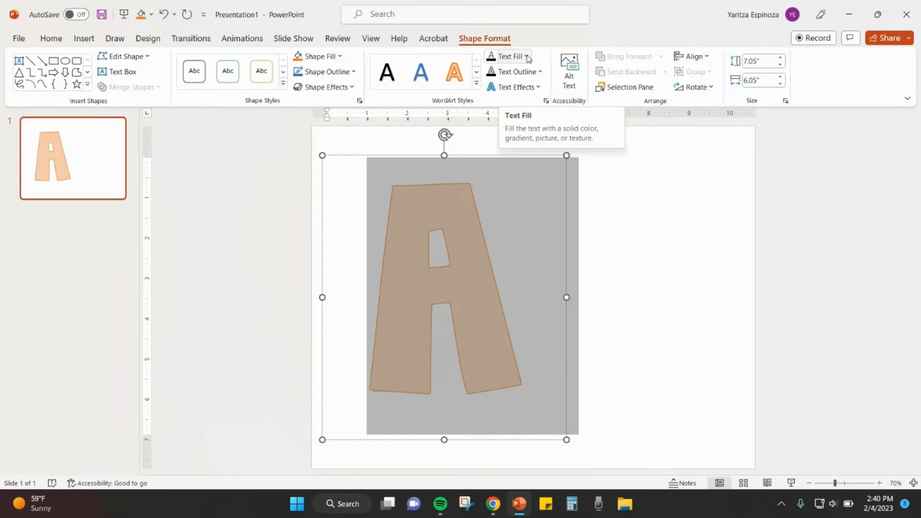
{"action": "left_click", "coordinate": [527, 57]}
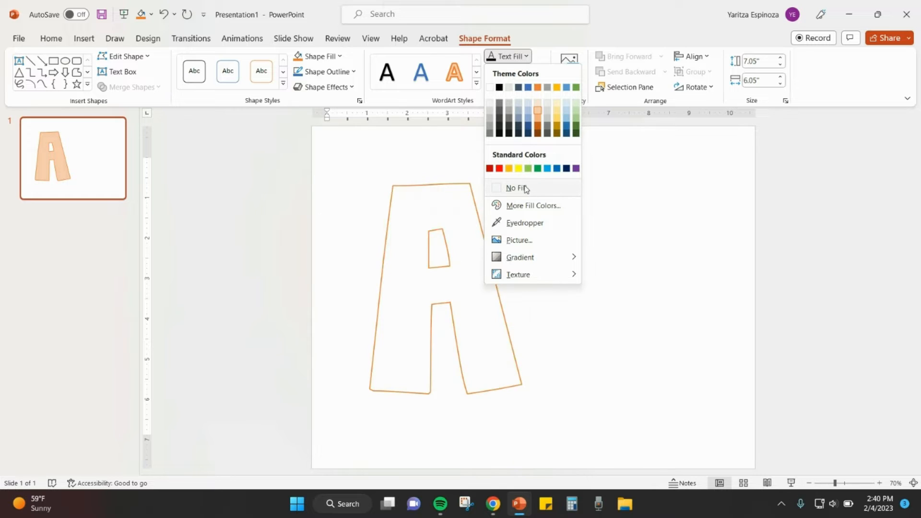
{"action": "left_click", "coordinate": [526, 189]}
Step: Make the letter A's text outline black with a weight of 6 pt
{"action": "left_click", "coordinate": [541, 72]}
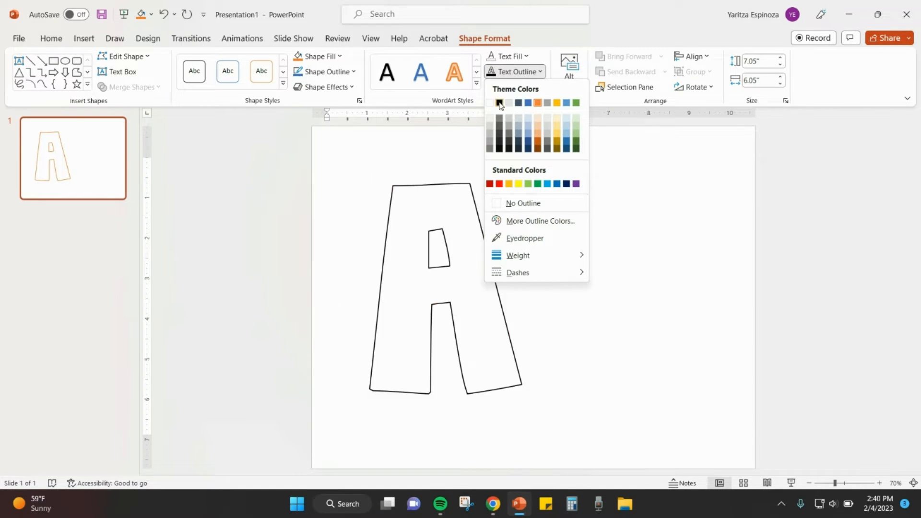
{"action": "left_click", "coordinate": [499, 102]}
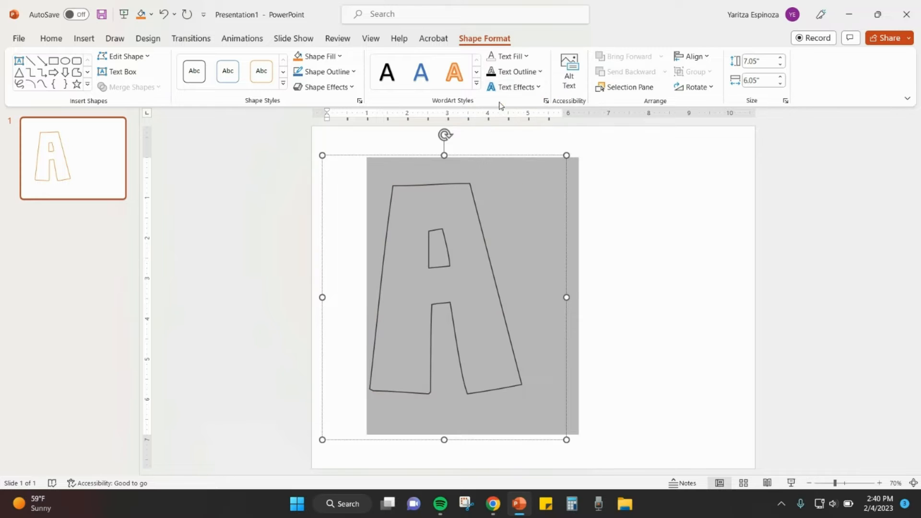
{"action": "left_click", "coordinate": [541, 75]}
{"action": "mouse_move", "coordinate": [520, 256]}
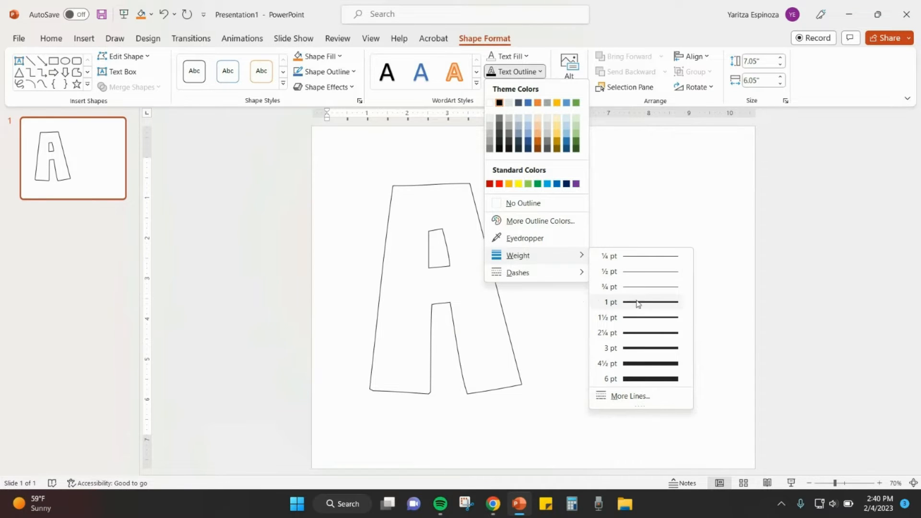
{"action": "left_click", "coordinate": [630, 379]}
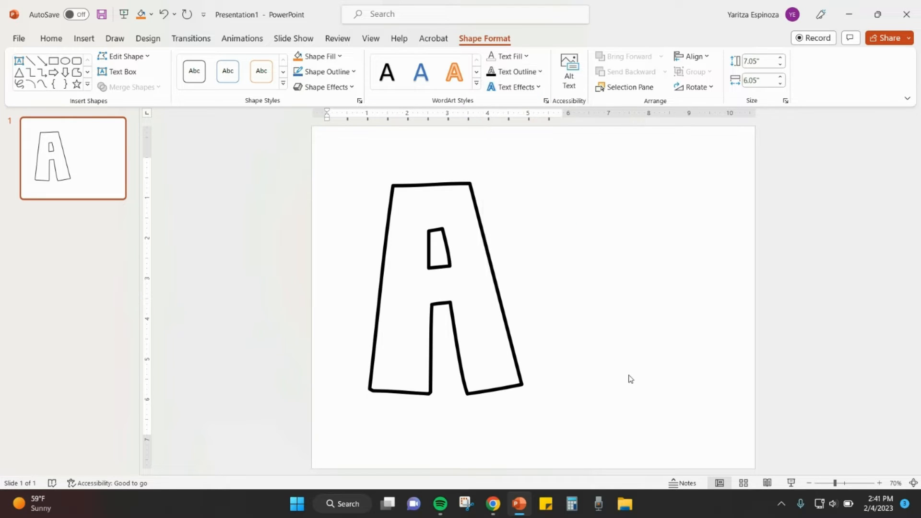
Step: Paste a copy of the A text box, change its letter to B, and place it to the right of the A
{"action": "left_click", "coordinate": [455, 223]}
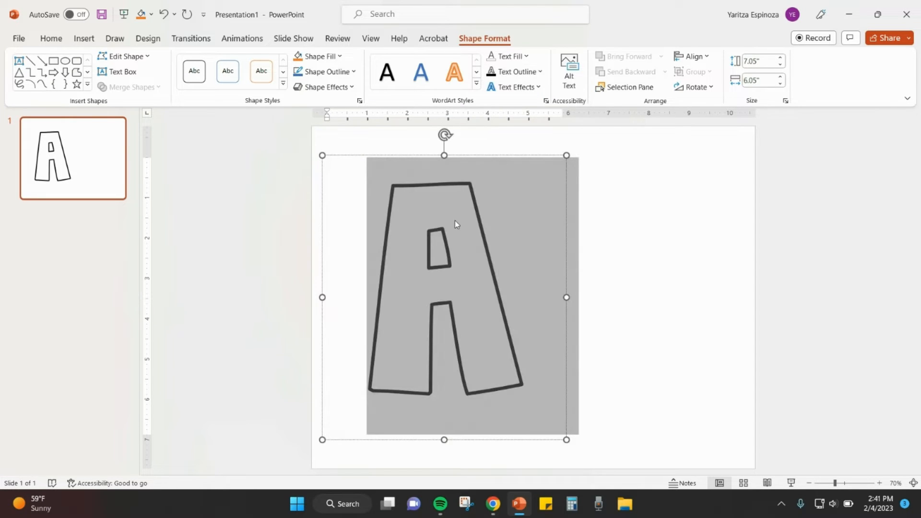
{"action": "right_click", "coordinate": [403, 160]}
{"action": "left_click", "coordinate": [422, 167]}
{"action": "key", "text": "ctrl+v"}
{"action": "type", "text": "B"}
{"action": "left_click_drag", "start_coordinate": [475, 164], "coordinate": [657, 156]}
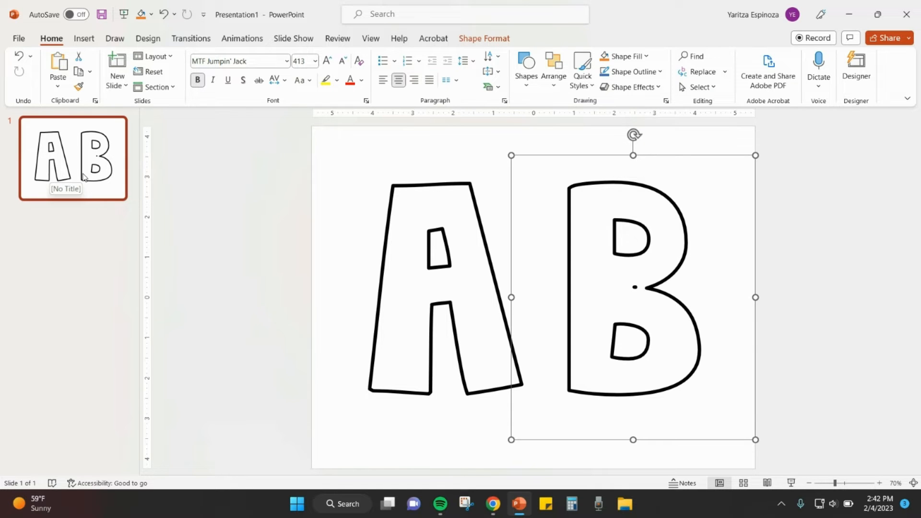
Step: Duplicate the slide and replace its letters A and B with C and D
{"action": "right_click", "coordinate": [83, 176]}
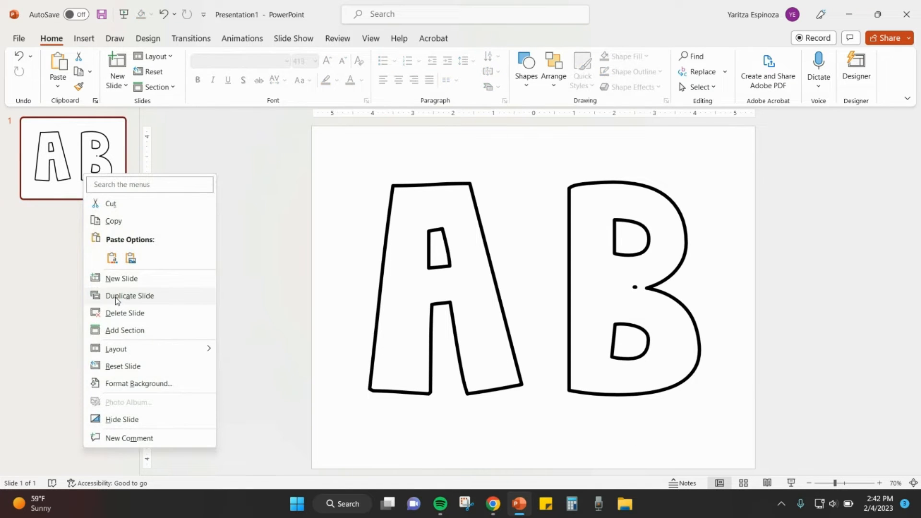
{"action": "left_click", "coordinate": [115, 301]}
{"action": "double_click", "coordinate": [492, 282]}
{"action": "type", "text": "C"}
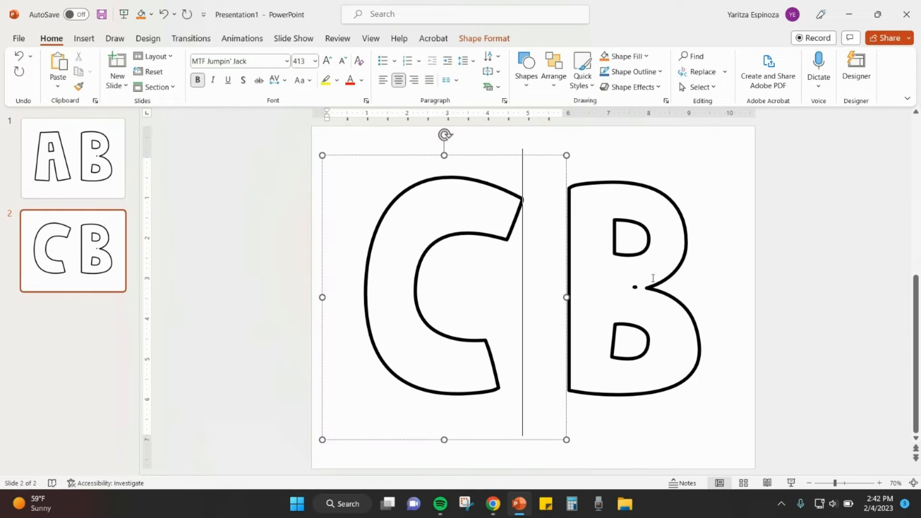
{"action": "double_click", "coordinate": [679, 279]}
{"action": "type", "text": "D"}
Step: Switch the text fill of the letter A on slide 1 to Picture or texture fill
{"action": "left_click", "coordinate": [73, 158]}
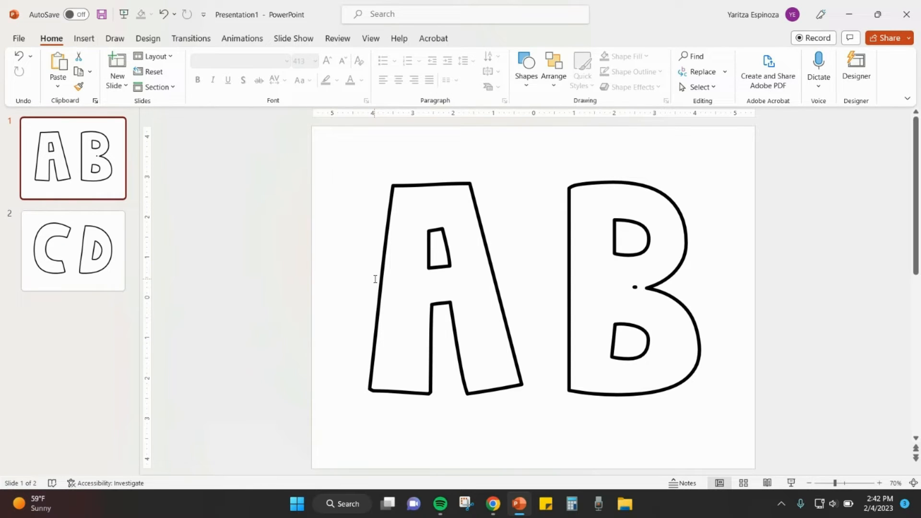
{"action": "left_click", "coordinate": [376, 279]}
{"action": "left_click_drag", "start_coordinate": [420, 272], "coordinate": [488, 276]}
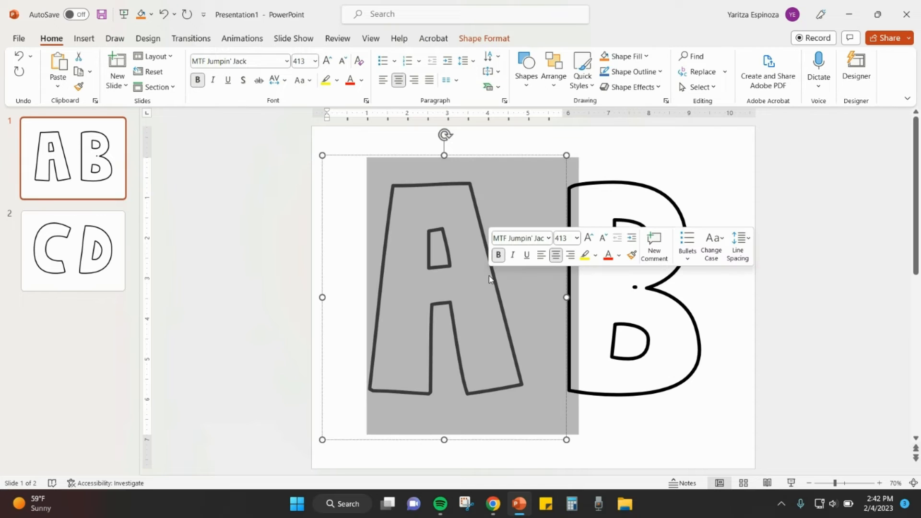
{"action": "right_click", "coordinate": [489, 275]}
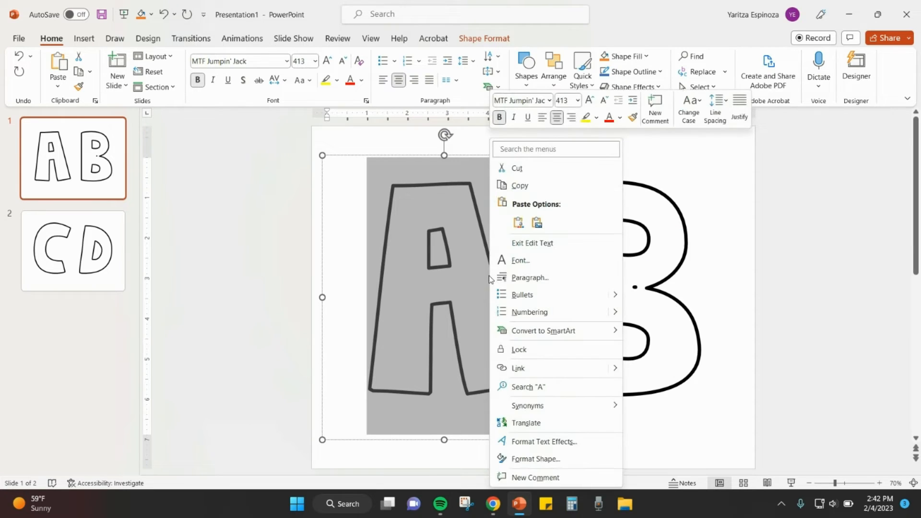
{"action": "left_click", "coordinate": [514, 459]}
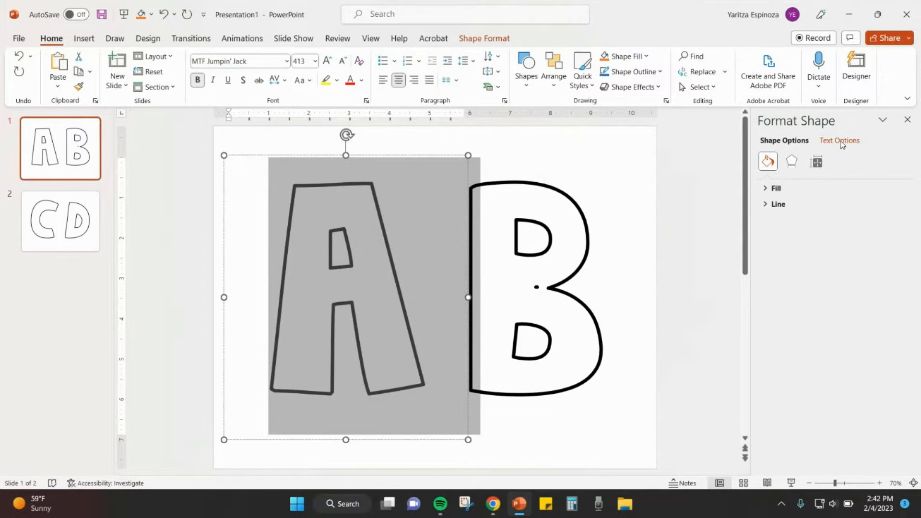
{"action": "left_click", "coordinate": [843, 142]}
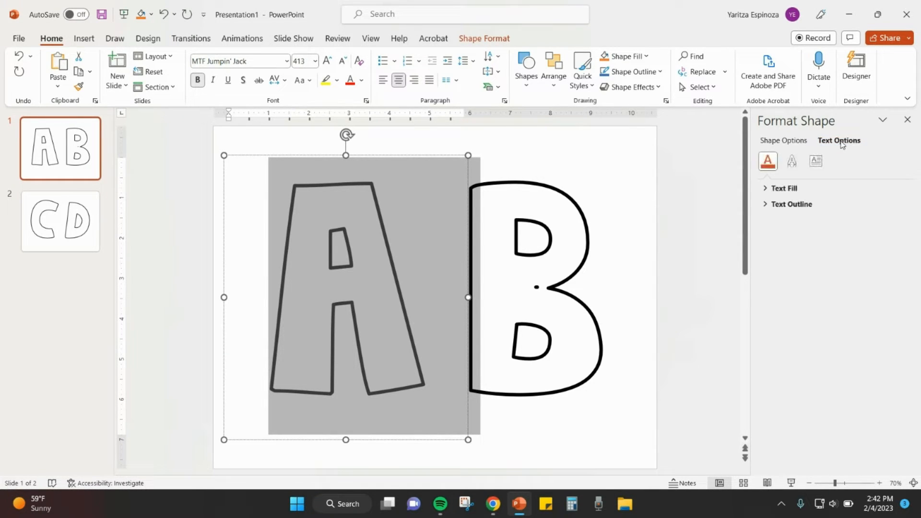
{"action": "left_click", "coordinate": [766, 189]}
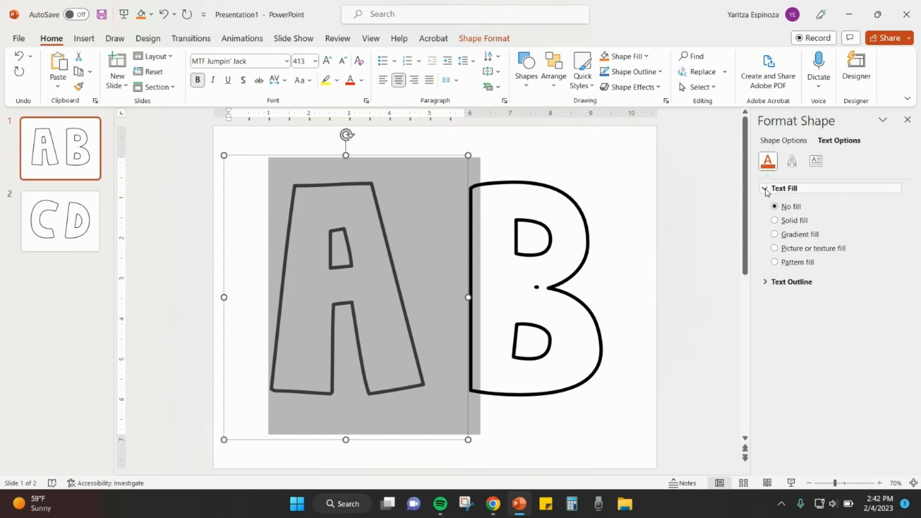
{"action": "left_click", "coordinate": [775, 248]}
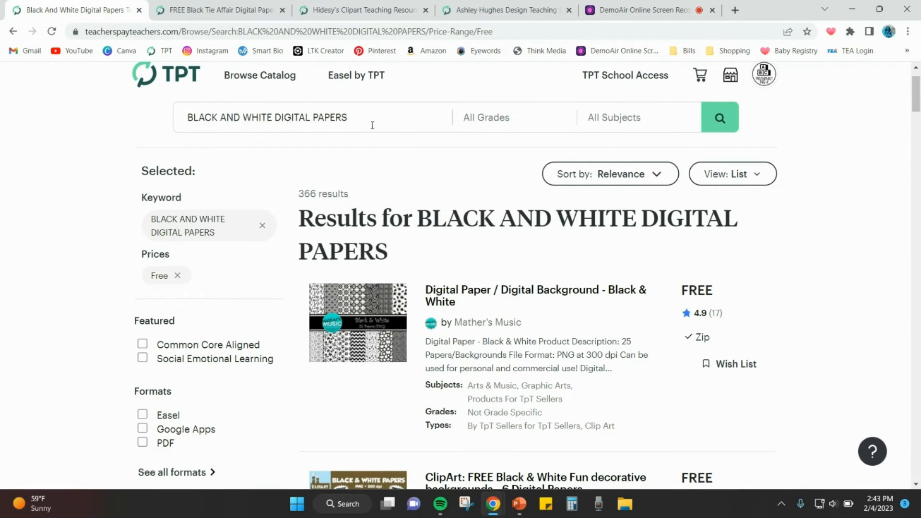
Step: Switch to Chrome and examine the free black and white digital paper listings and the Hidesy's Clipart digital backgrounds on TPT
{"action": "scroll", "coordinate": [372, 125], "scroll_direction": "down", "scroll_amount": 10}
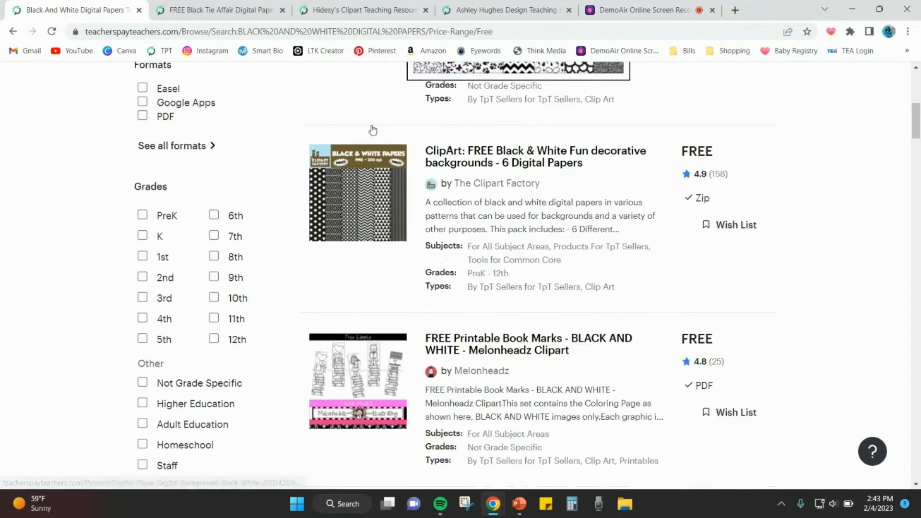
{"action": "scroll", "coordinate": [261, 286], "scroll_direction": "down", "scroll_amount": 8}
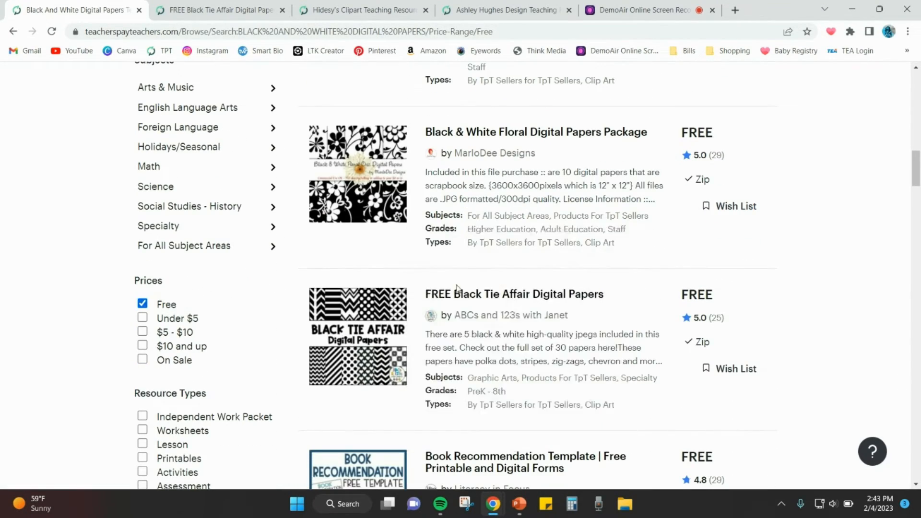
{"action": "scroll", "coordinate": [499, 287], "scroll_direction": "down", "scroll_amount": 3}
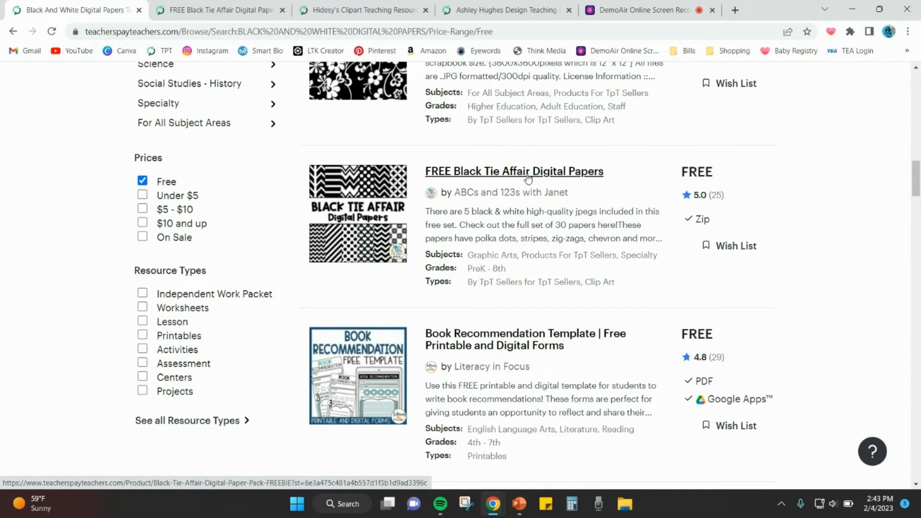
{"action": "left_click", "coordinate": [221, 8]}
{"action": "left_click", "coordinate": [347, 5]}
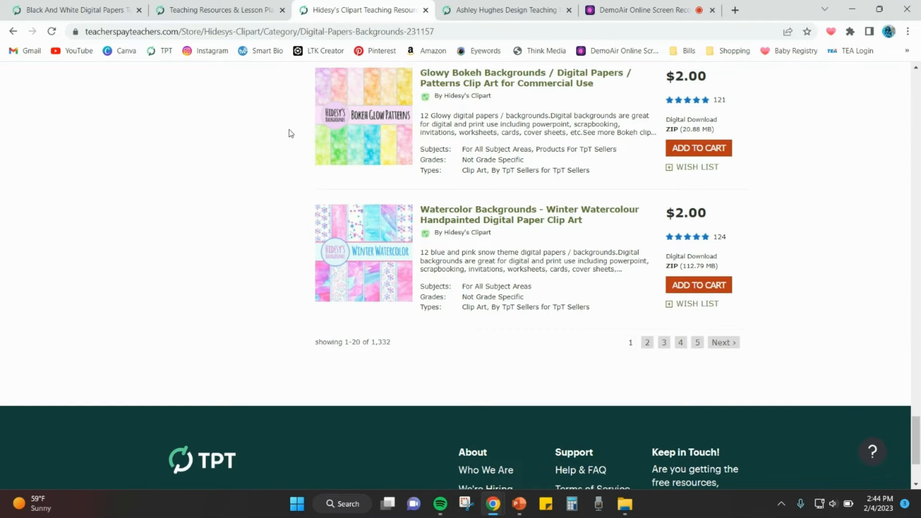
{"action": "scroll", "coordinate": [287, 134], "scroll_direction": "up", "scroll_amount": 20}
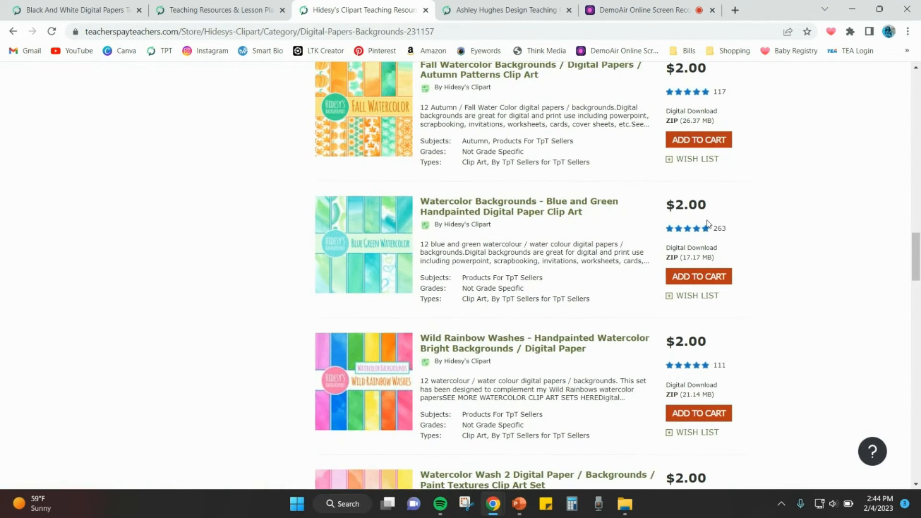
{"action": "scroll", "coordinate": [756, 223], "scroll_direction": "up", "scroll_amount": 15}
{"action": "scroll", "coordinate": [757, 224], "scroll_direction": "up", "scroll_amount": 5}
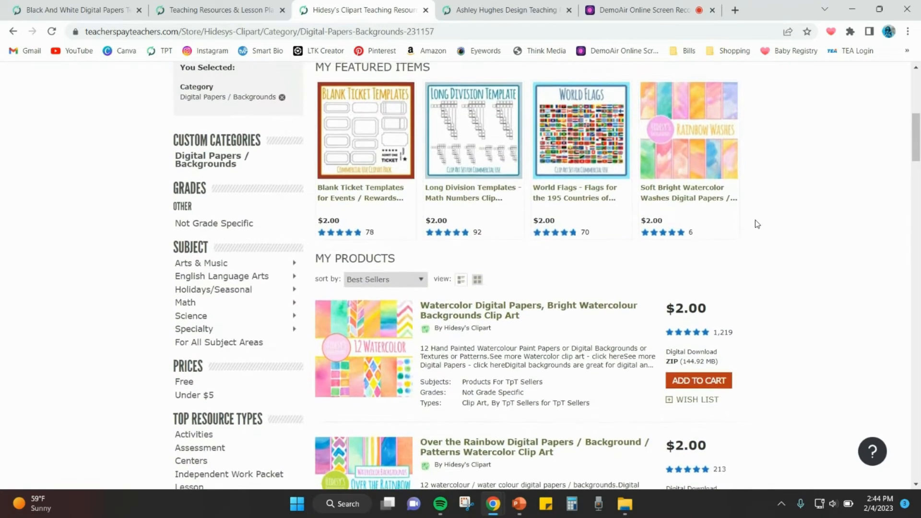
Step: Examine the digital papers and backgrounds listed in the Hidesy's Clipart store, through to the end of the first results page
{"action": "scroll", "coordinate": [755, 224], "scroll_direction": "up", "scroll_amount": 1}
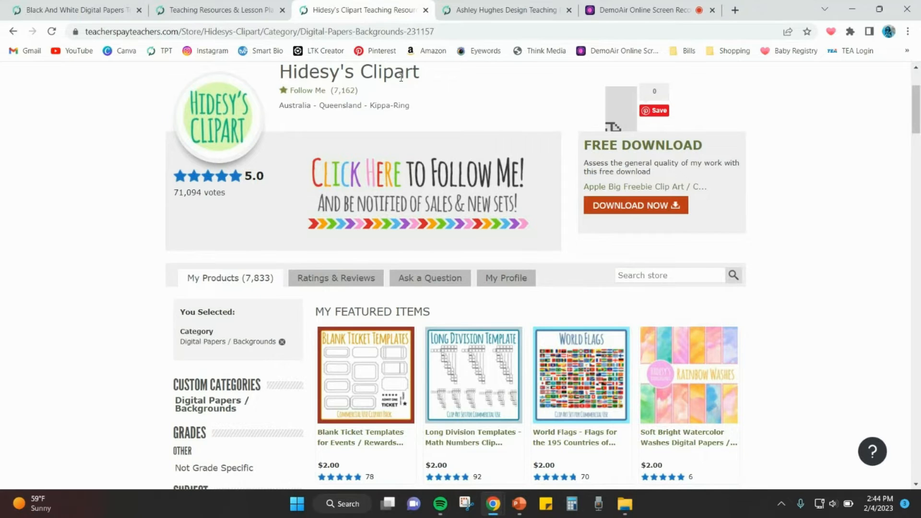
{"action": "scroll", "coordinate": [83, 226], "scroll_direction": "down", "scroll_amount": 3}
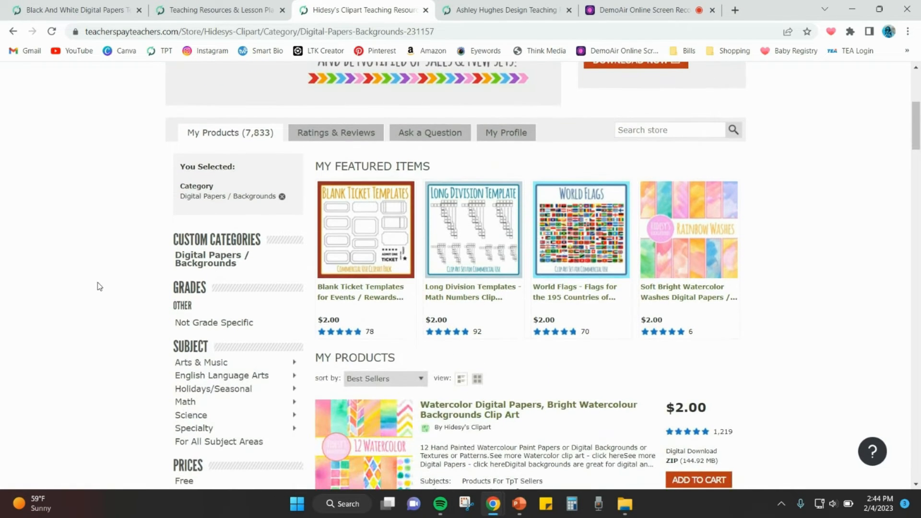
{"action": "scroll", "coordinate": [99, 287], "scroll_direction": "down", "scroll_amount": 1}
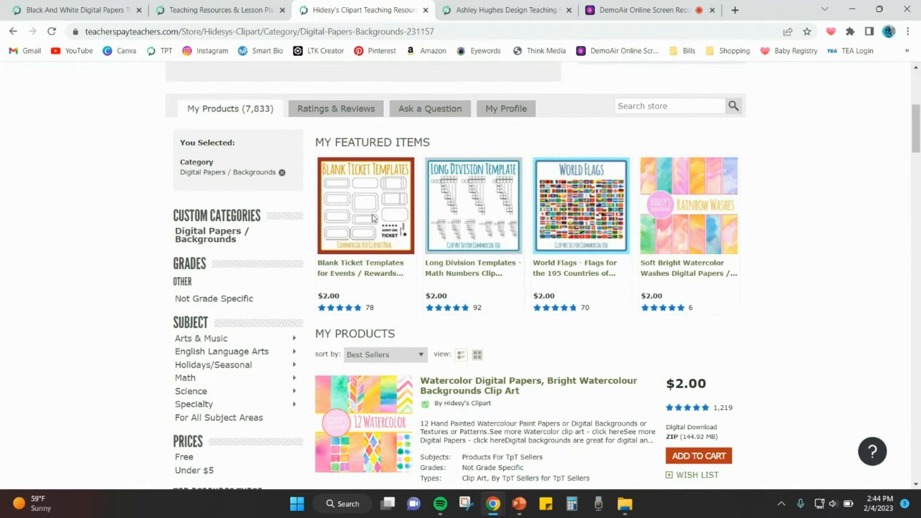
{"action": "scroll", "coordinate": [762, 384], "scroll_direction": "down", "scroll_amount": 5}
{"action": "scroll", "coordinate": [762, 384], "scroll_direction": "down", "scroll_amount": 3}
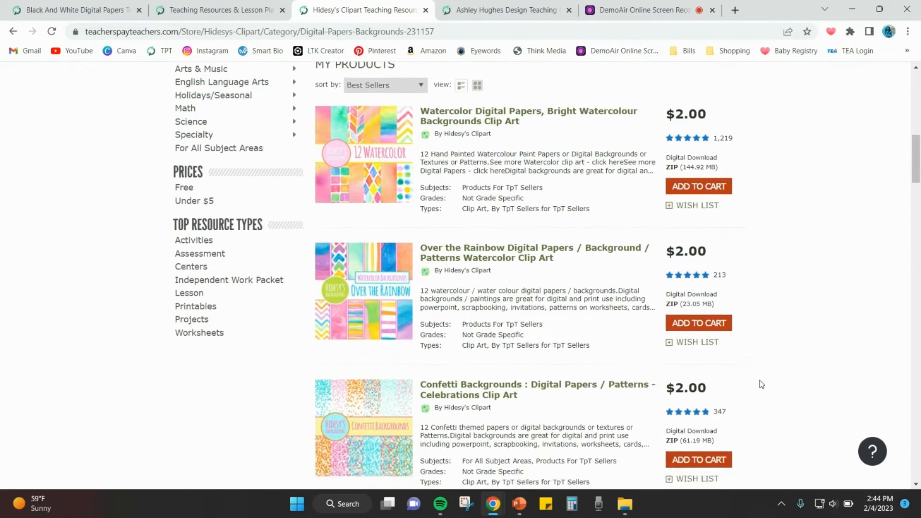
{"action": "scroll", "coordinate": [762, 384], "scroll_direction": "down", "scroll_amount": 15}
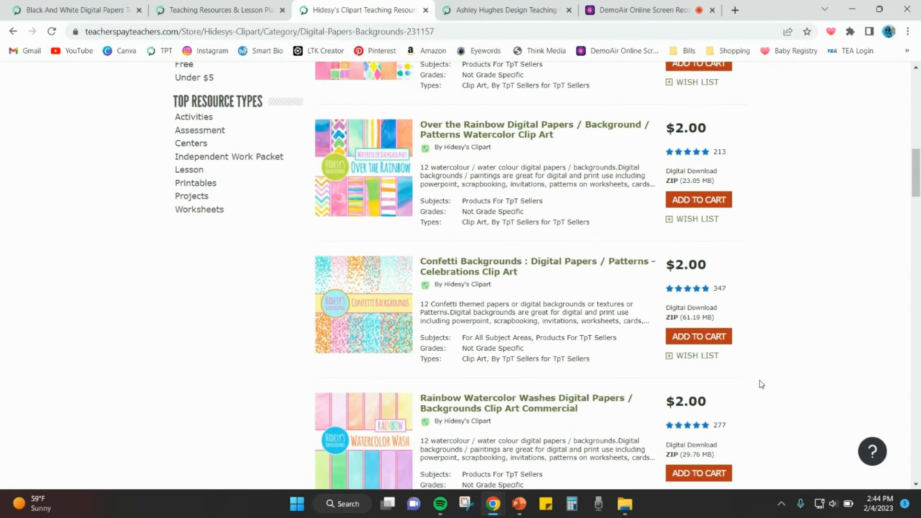
{"action": "scroll", "coordinate": [762, 384], "scroll_direction": "down", "scroll_amount": 11}
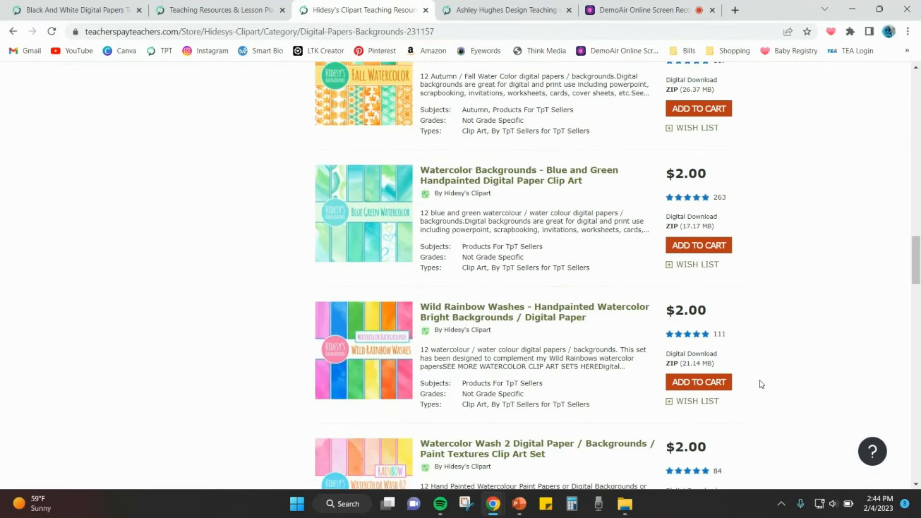
{"action": "scroll", "coordinate": [762, 384], "scroll_direction": "down", "scroll_amount": 10}
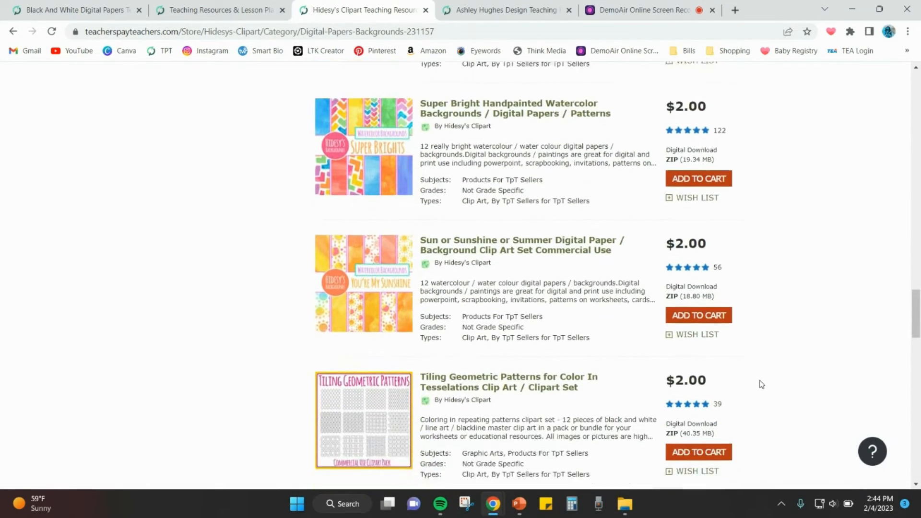
{"action": "scroll", "coordinate": [762, 385], "scroll_direction": "down", "scroll_amount": 1}
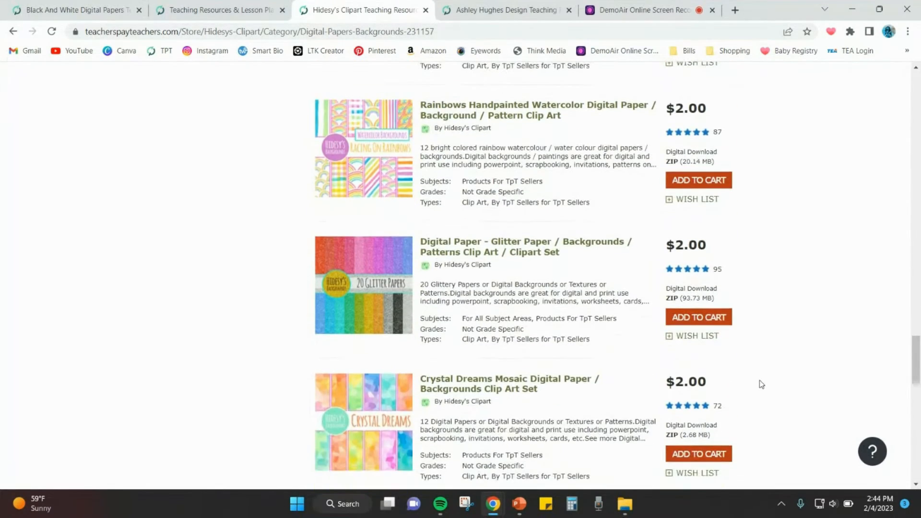
{"action": "scroll", "coordinate": [762, 385], "scroll_direction": "down", "scroll_amount": 9}
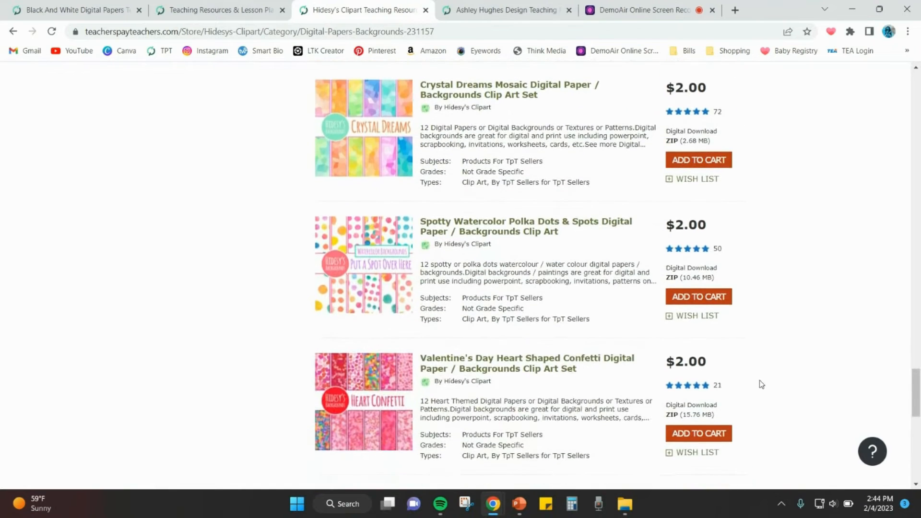
{"action": "scroll", "coordinate": [762, 385], "scroll_direction": "down", "scroll_amount": 7}
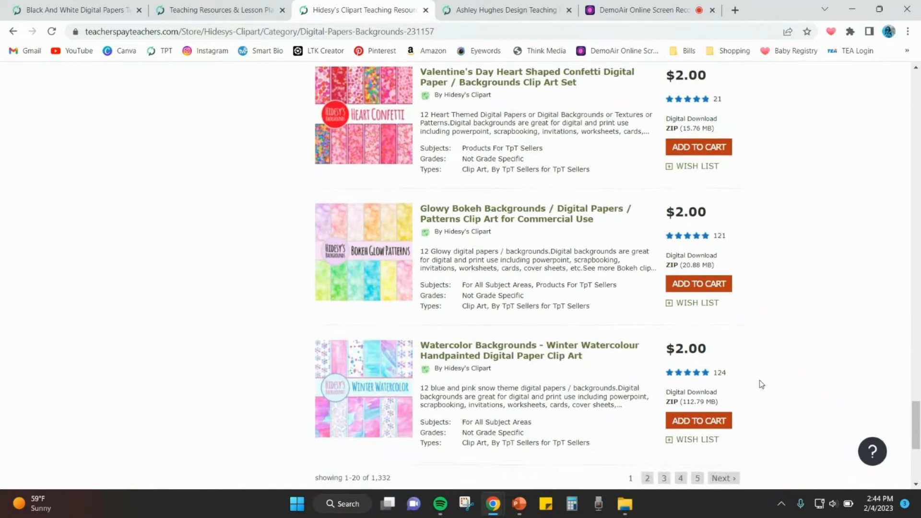
Step: Open the Ashley Hughes Design store page and look through its digital papers category
{"action": "key", "text": "ctrl+Tab"}
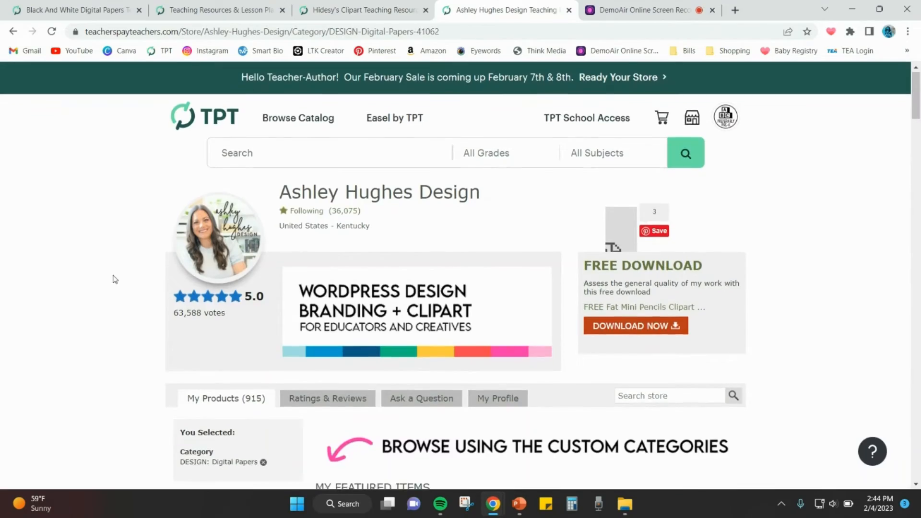
{"action": "scroll", "coordinate": [114, 279], "scroll_direction": "down", "scroll_amount": 3}
{"action": "scroll", "coordinate": [114, 278], "scroll_direction": "down", "scroll_amount": 2}
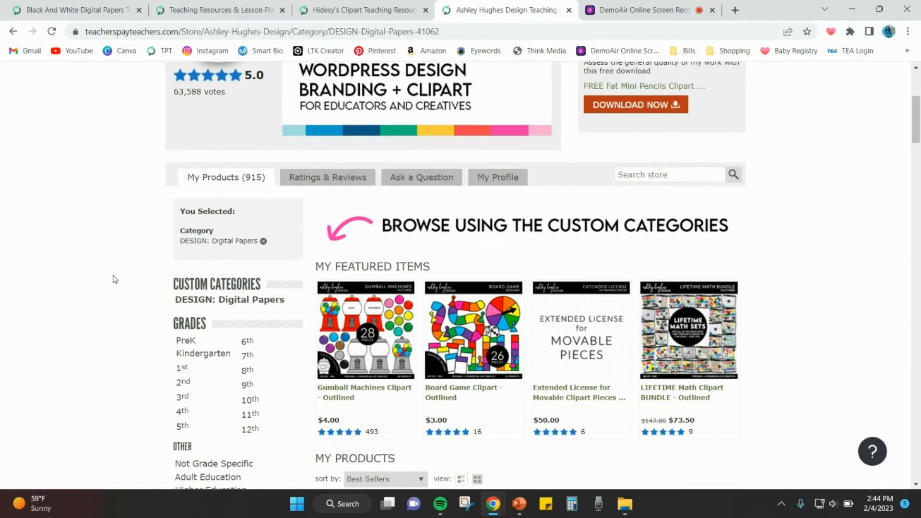
{"action": "scroll", "coordinate": [114, 278], "scroll_direction": "down", "scroll_amount": 1}
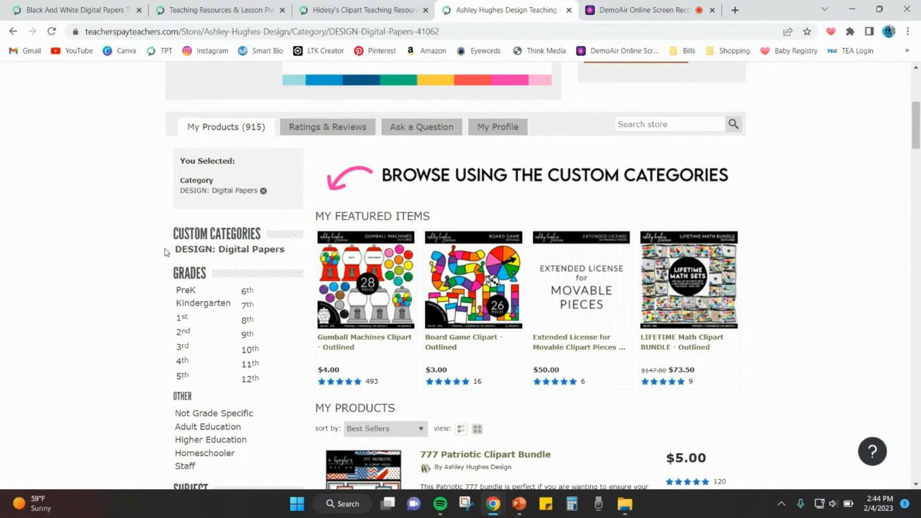
{"action": "scroll", "coordinate": [161, 268], "scroll_direction": "down", "scroll_amount": 2}
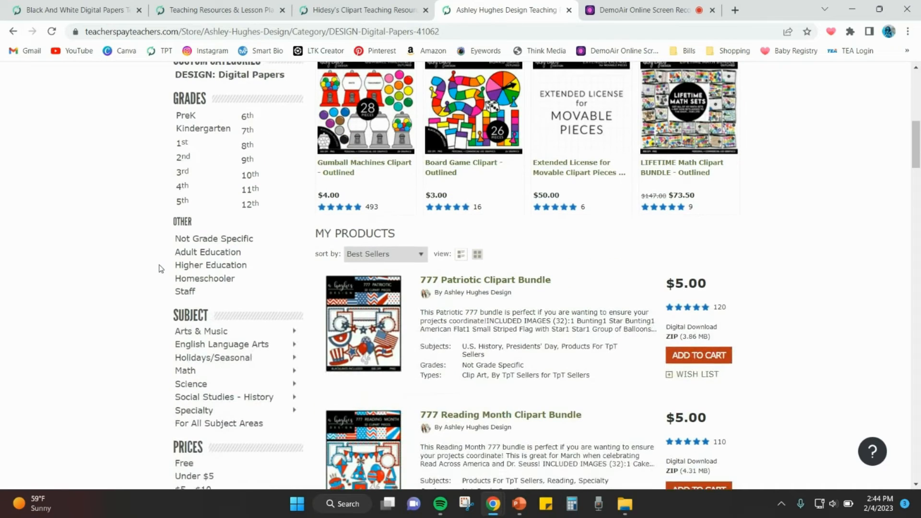
{"action": "scroll", "coordinate": [161, 269], "scroll_direction": "down", "scroll_amount": 7}
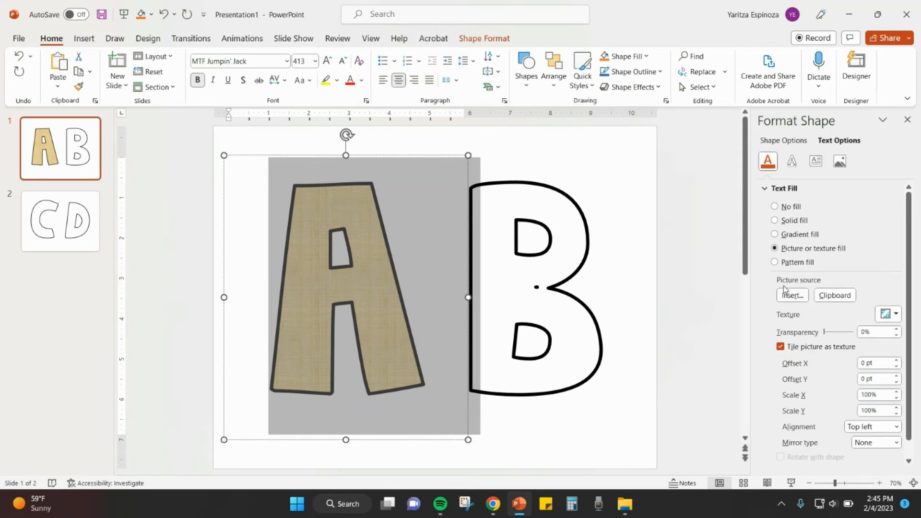
Step: In PowerPoint, fill the letter A with the Paper 10 image from the Covers > AHughesDesign 1 > Papers folder
{"action": "left_click", "coordinate": [792, 295]}
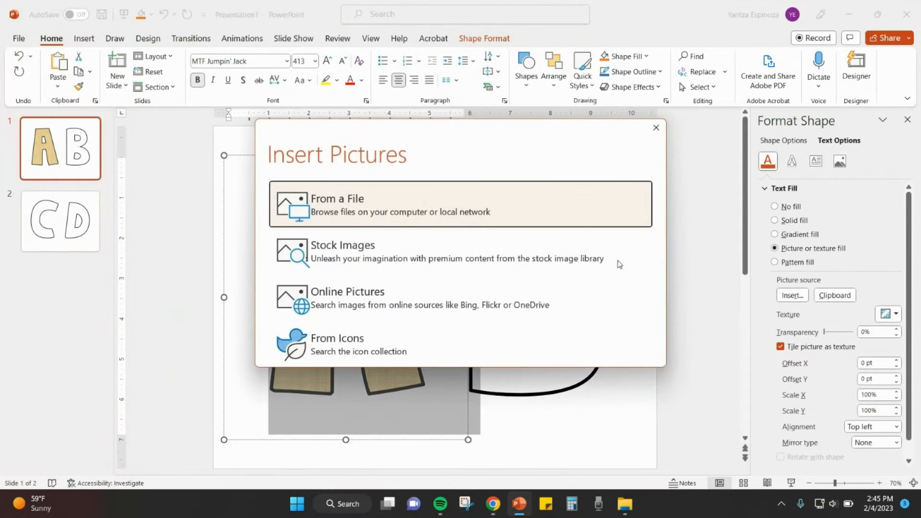
{"action": "left_click", "coordinate": [346, 202]}
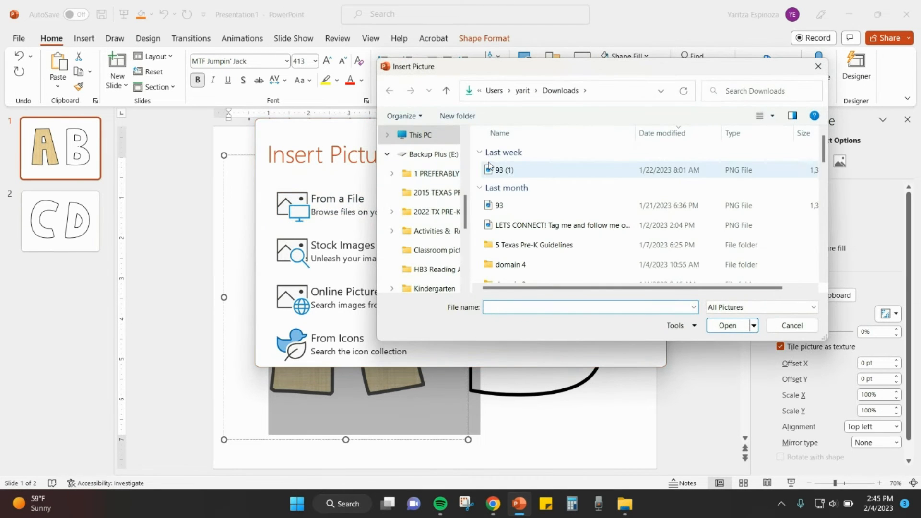
{"action": "scroll", "coordinate": [431, 211], "scroll_direction": "down", "scroll_amount": 3}
{"action": "left_click", "coordinate": [424, 269]}
{"action": "double_click", "coordinate": [511, 173]}
{"action": "double_click", "coordinate": [517, 153]}
{"action": "double_click", "coordinate": [514, 203]}
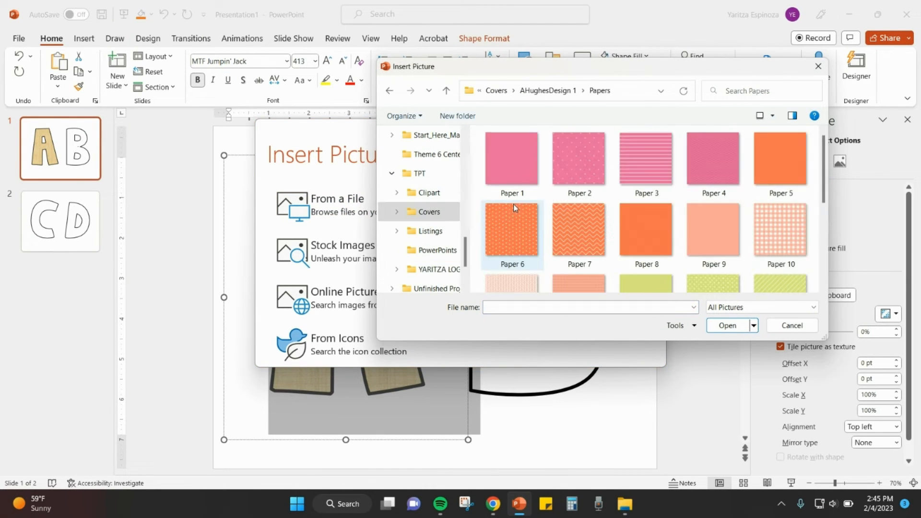
{"action": "left_click_drag", "start_coordinate": [616, 339], "coordinate": [617, 457]}
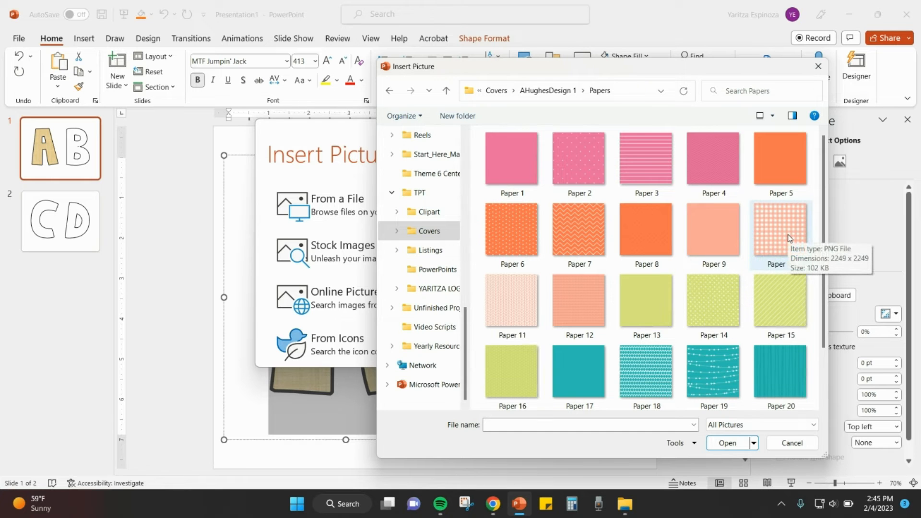
{"action": "left_click", "coordinate": [789, 237]}
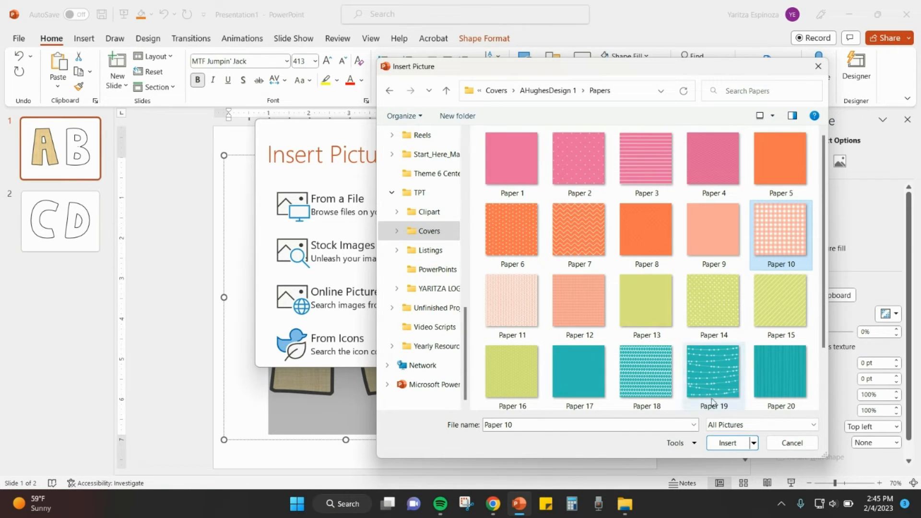
{"action": "left_click", "coordinate": [718, 446]}
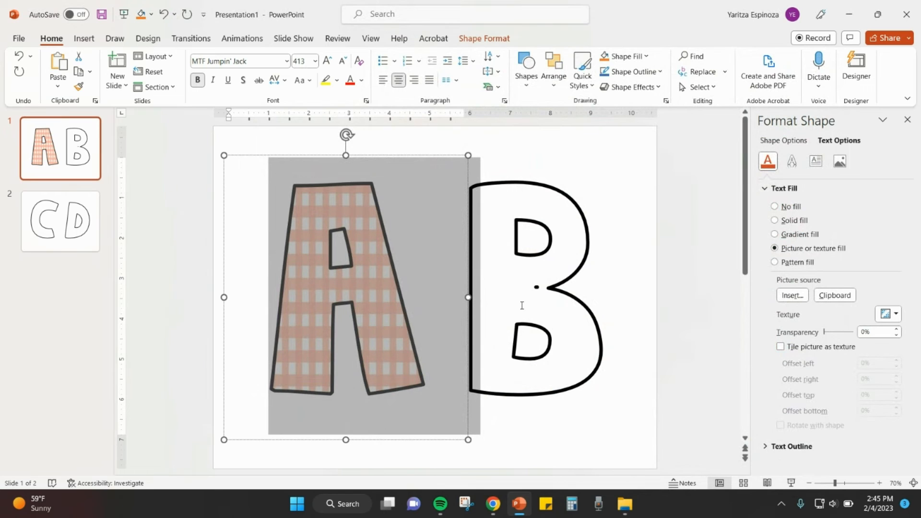
Step: Select the text of the letter B on slide 1
{"action": "left_click", "coordinate": [583, 248]}
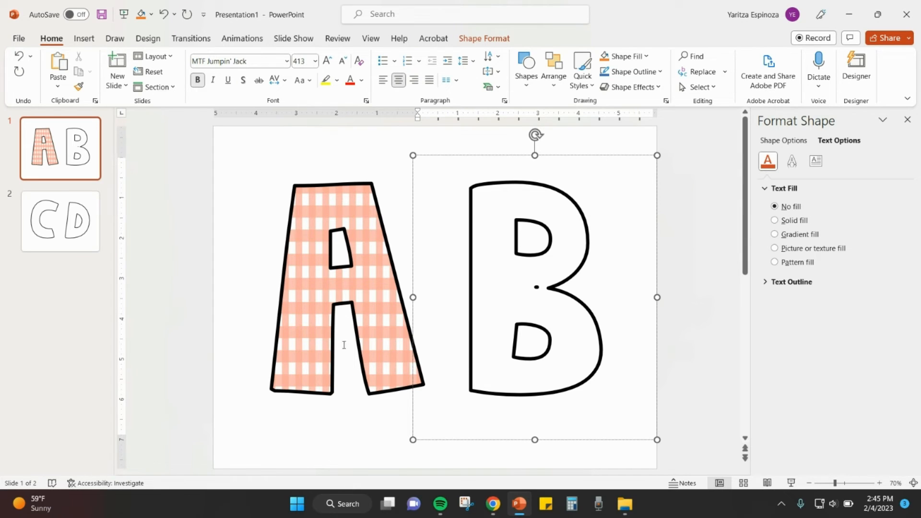
{"action": "double_click", "coordinate": [592, 298]}
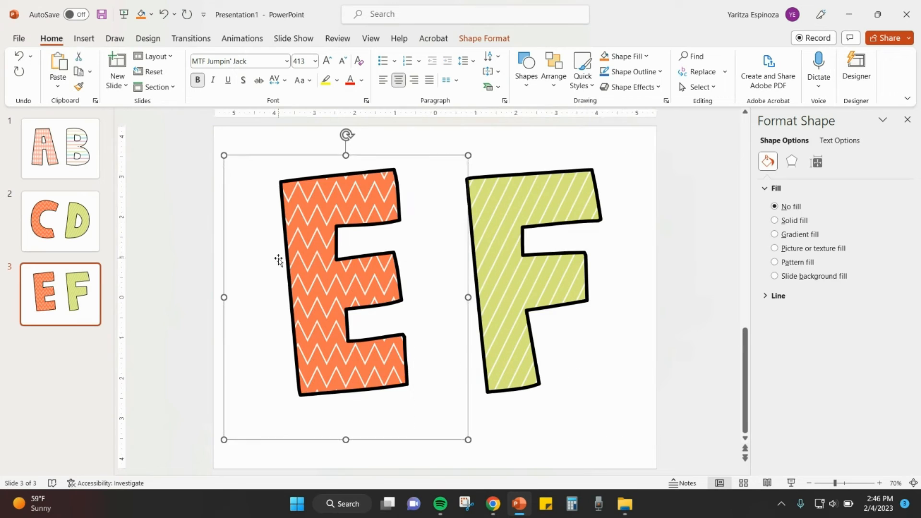
Step: Fill the letter E on slide 3 with the black and white wavy chevron picture from the FREEBlackTieAffairDigitalPapers-1 (1) download folder
{"action": "double_click", "coordinate": [279, 260]}
{"action": "left_click", "coordinate": [849, 141]}
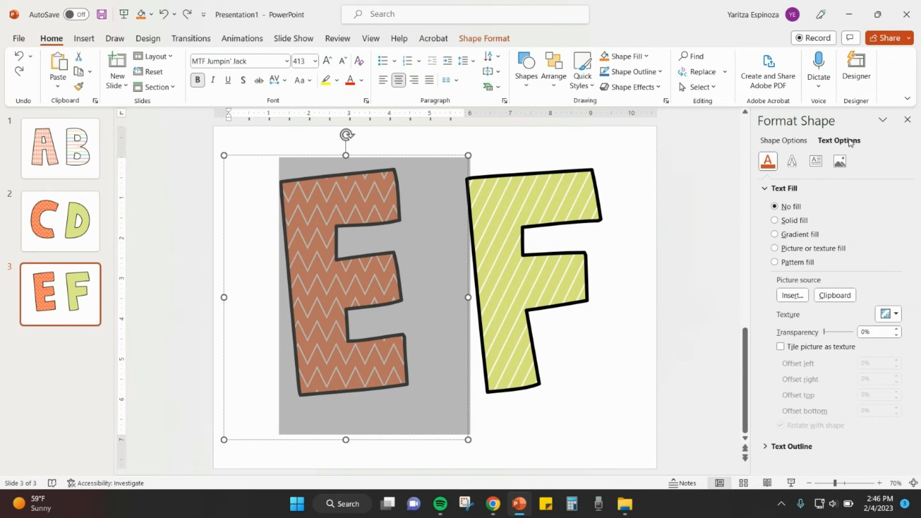
{"action": "left_click", "coordinate": [774, 248]}
{"action": "left_click", "coordinate": [793, 295]}
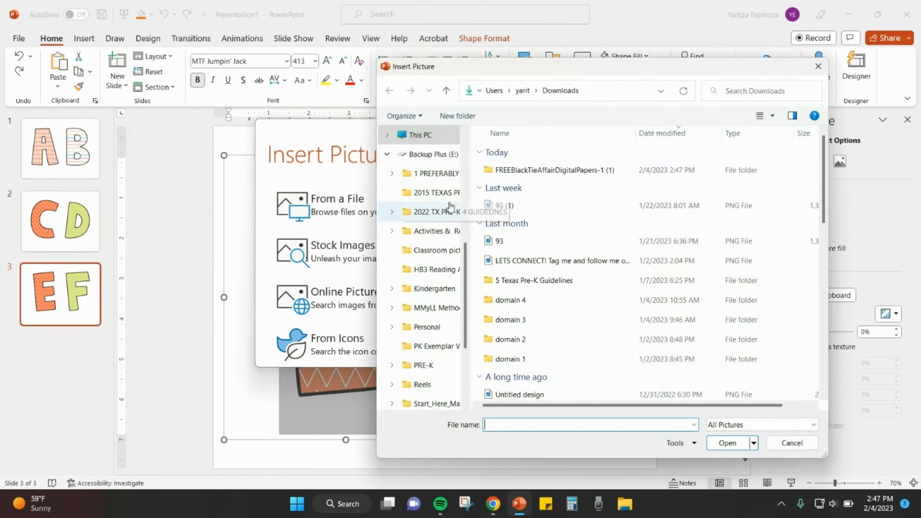
{"action": "double_click", "coordinate": [554, 170]}
{"action": "double_click", "coordinate": [538, 170]}
{"action": "left_click", "coordinate": [772, 116]}
{"action": "left_click", "coordinate": [814, 38]}
{"action": "left_click", "coordinate": [511, 250]}
{"action": "left_click", "coordinate": [728, 443]}
Step: Fill the letter F on slide 3 with the black paper with white dots from the same folder, and deselect it
{"action": "double_click", "coordinate": [504, 322]}
{"action": "left_click", "coordinate": [792, 295]}
{"action": "left_click", "coordinate": [338, 192]}
{"action": "double_click", "coordinate": [650, 252]}
{"action": "left_click", "coordinate": [678, 275]}
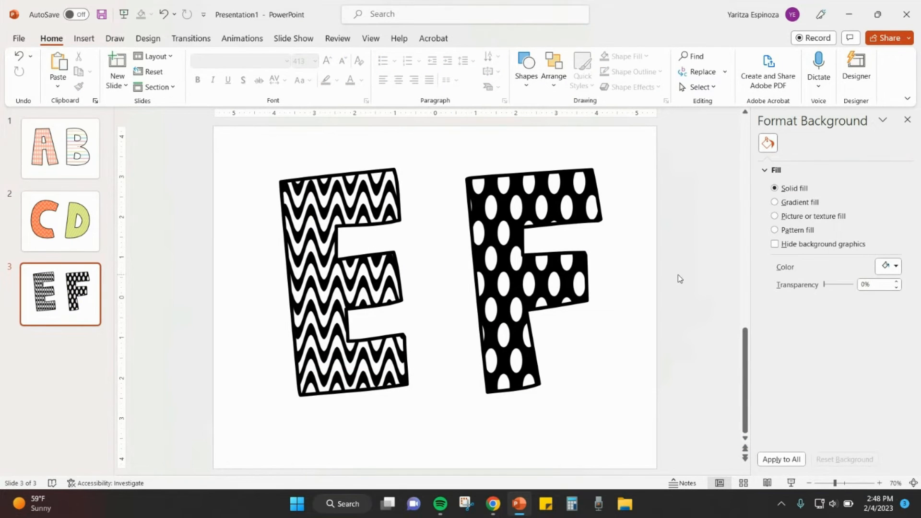